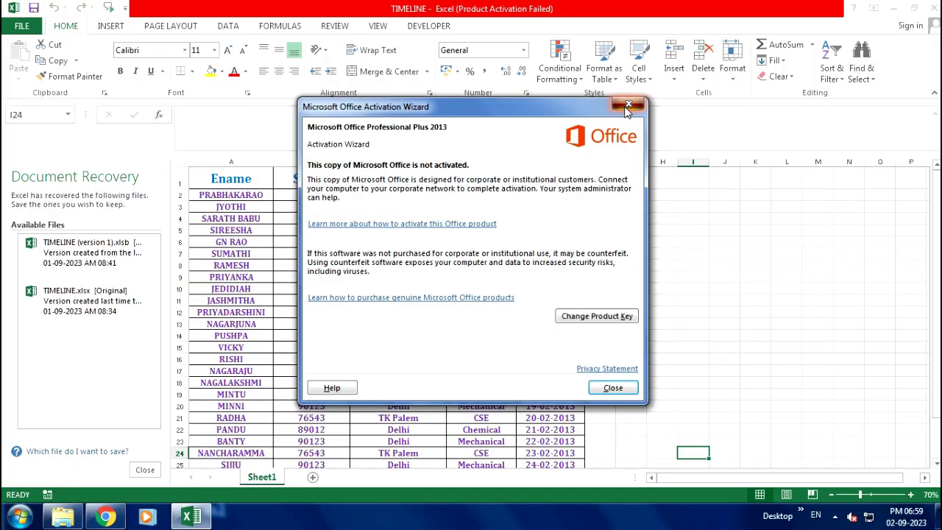
Step: Dismiss the activation notice and close Document Recovery, removing the recovered files
left_click(628, 105)
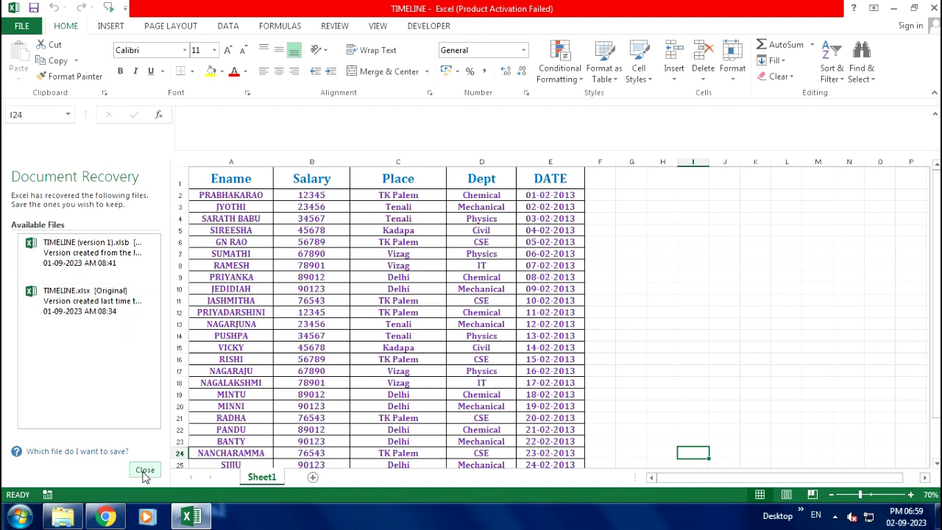
left_click(145, 471)
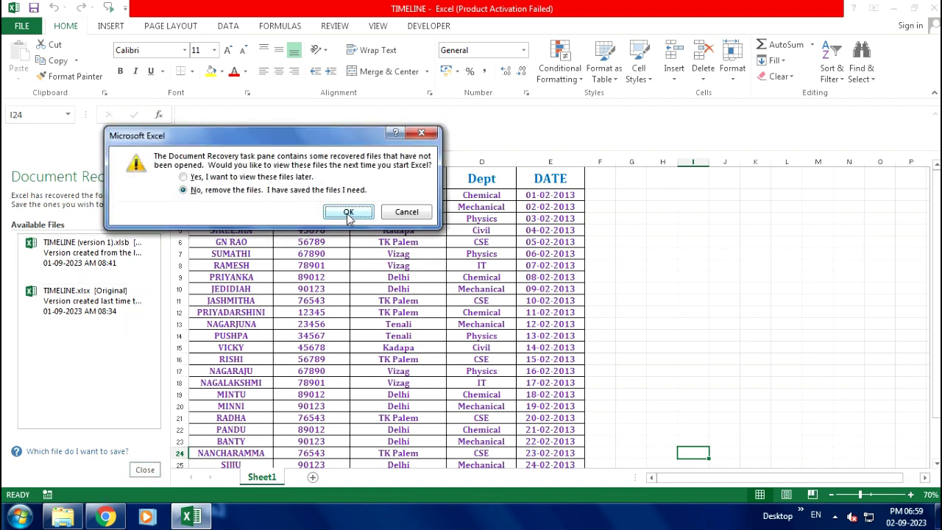
left_click(345, 213)
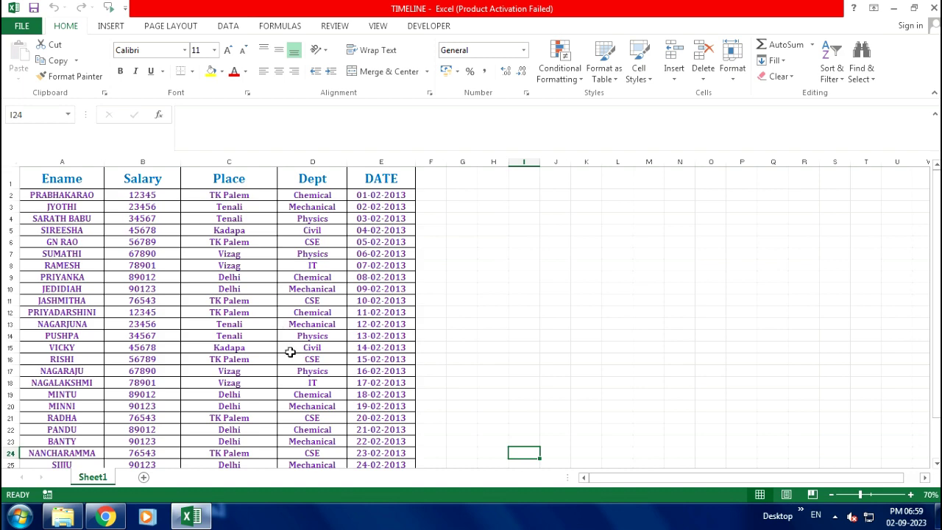
Step: Select the employee table range A1:E26, headers through the last record
scroll(258, 335, "down", 6)
scroll(258, 335, "up", 5)
scroll(258, 335, "up", 1)
left_click_drag(52, 180, 142, 195)
left_click_drag(279, 229, 395, 480)
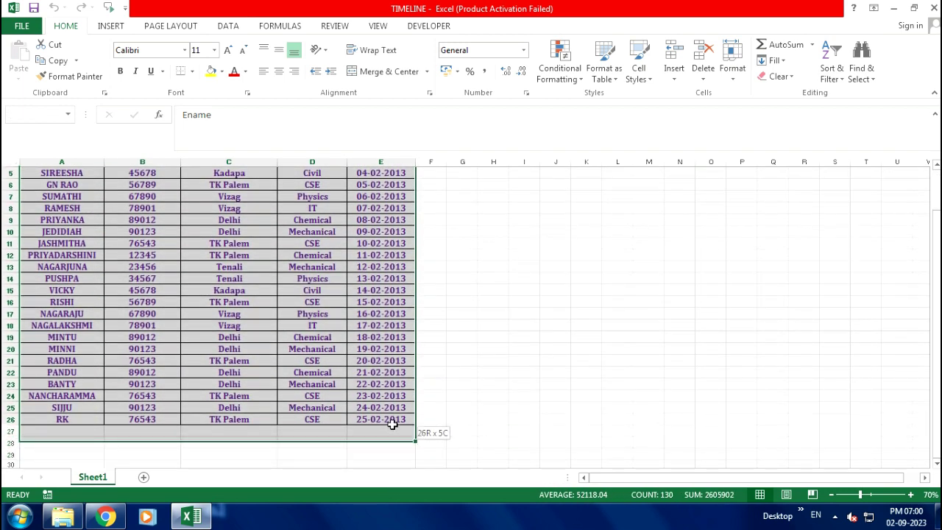
left_click_drag(394, 481, 394, 429)
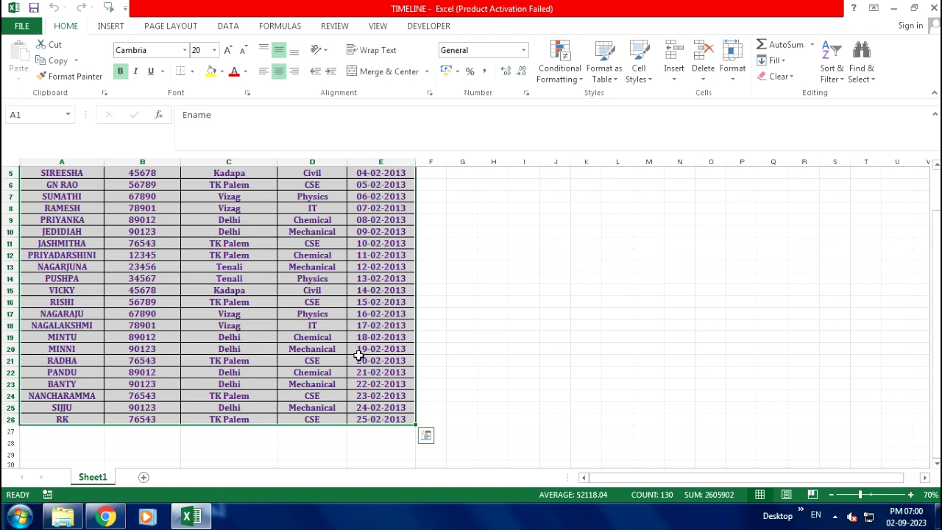
Step: Insert a PivotTable from Sheet1!$A$1:$E$26 on a new worksheet
left_click(110, 26)
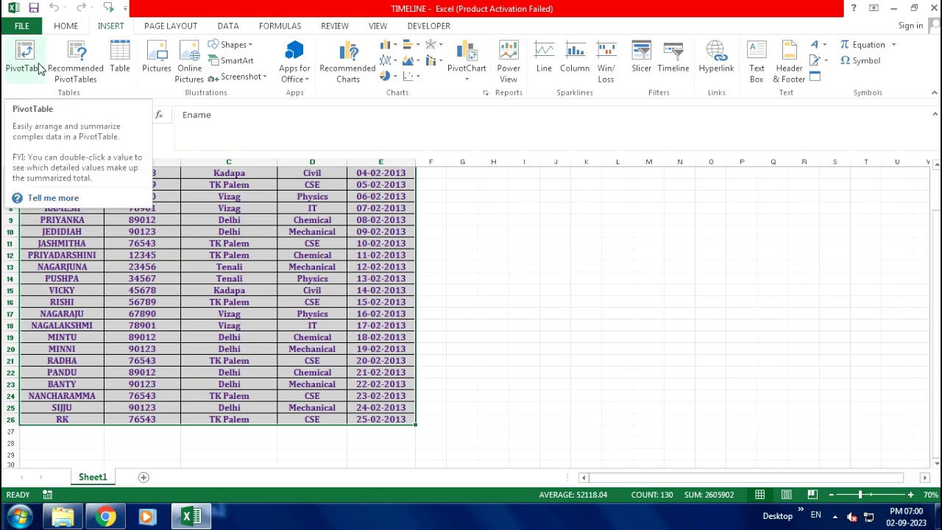
left_click(31, 67)
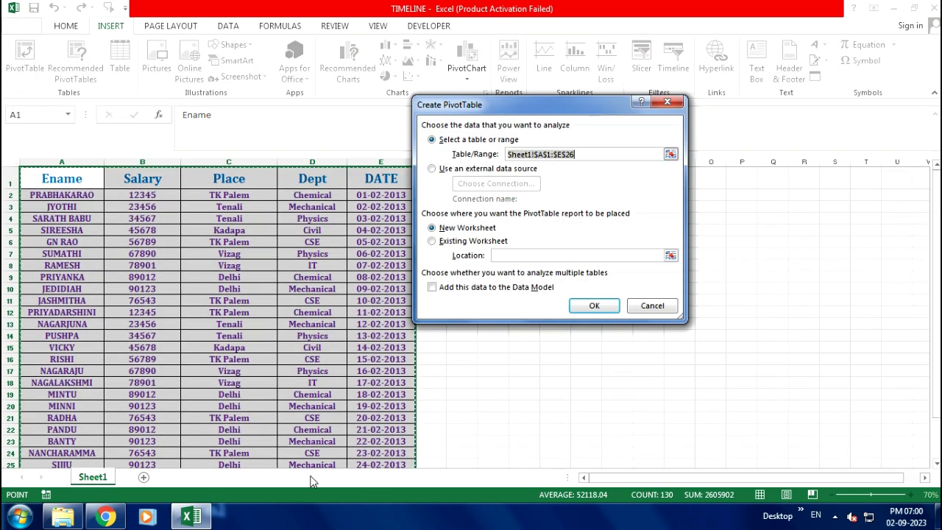
left_click(595, 307)
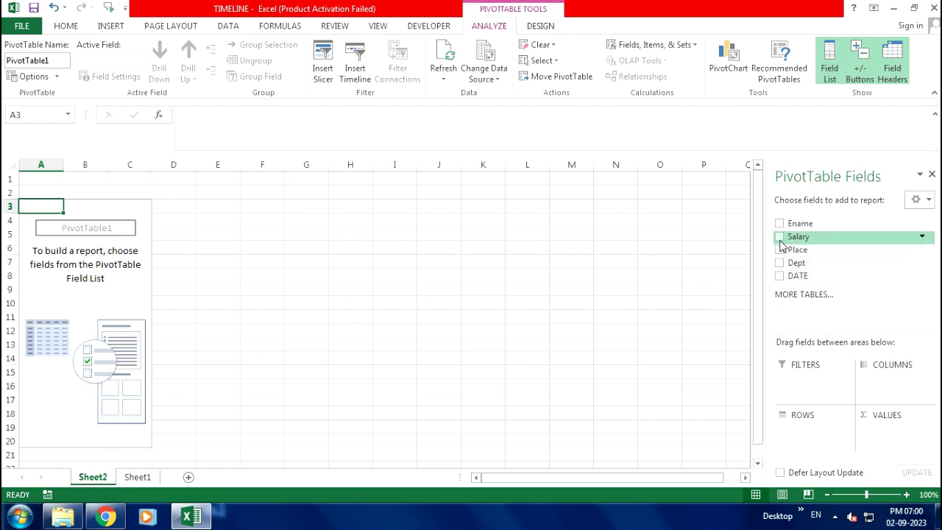
Step: Add Salary as summed values and DATE as row labels, then inspect the date and salary cells
left_click(779, 237)
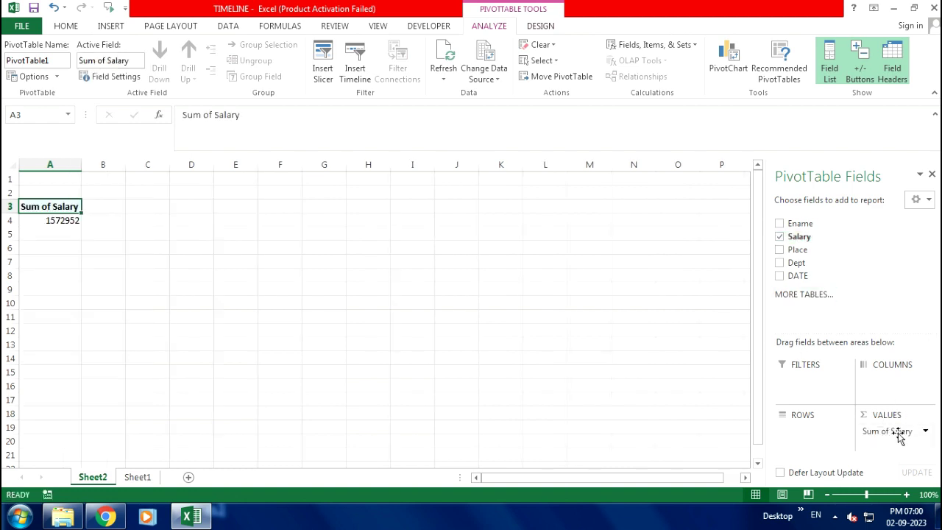
left_click(780, 277)
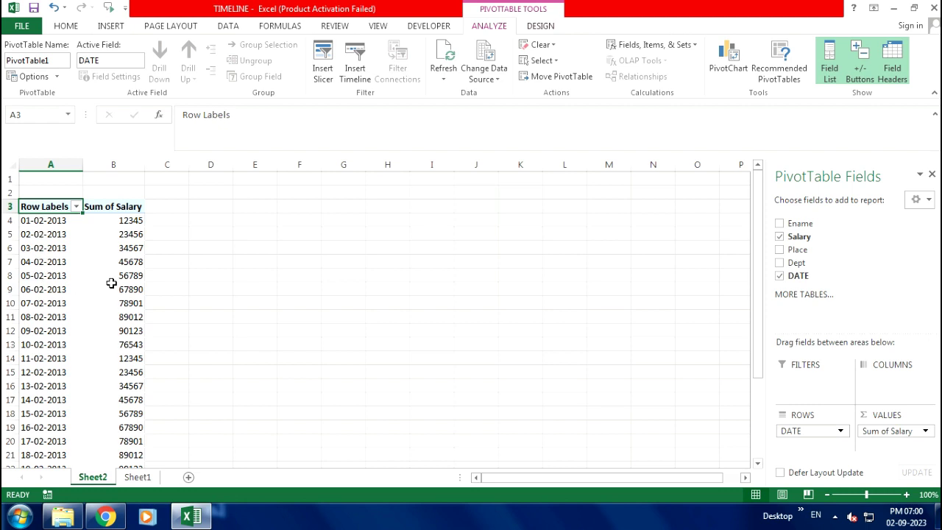
left_click(51, 252)
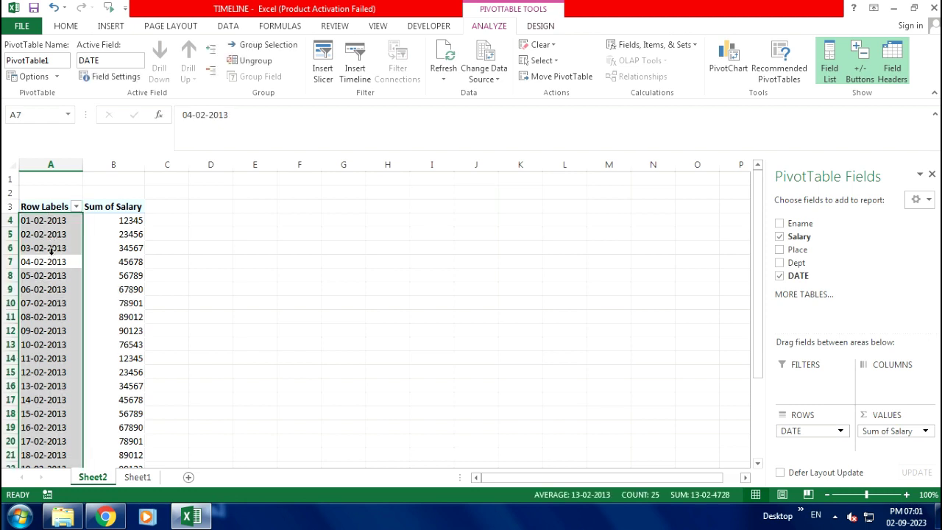
left_click(98, 271)
left_click(64, 269)
left_click(107, 258)
left_click(103, 234)
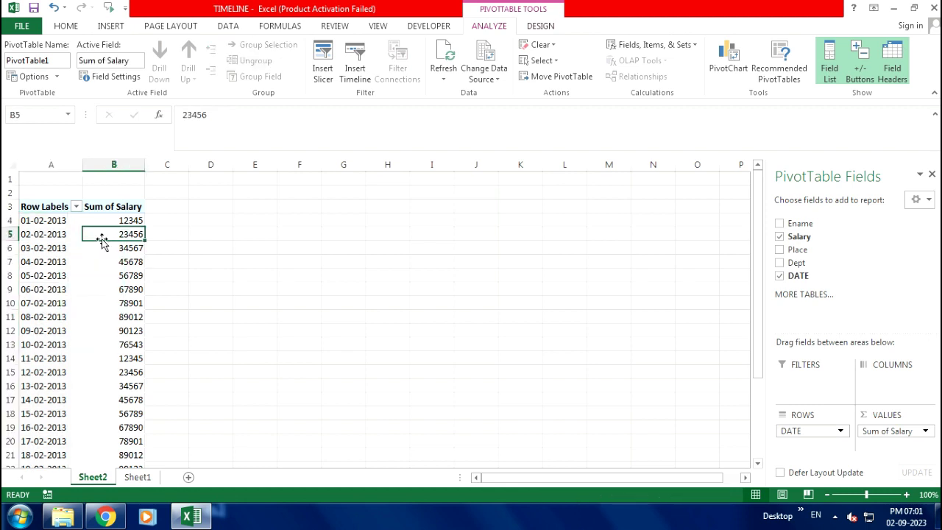
left_click(58, 264)
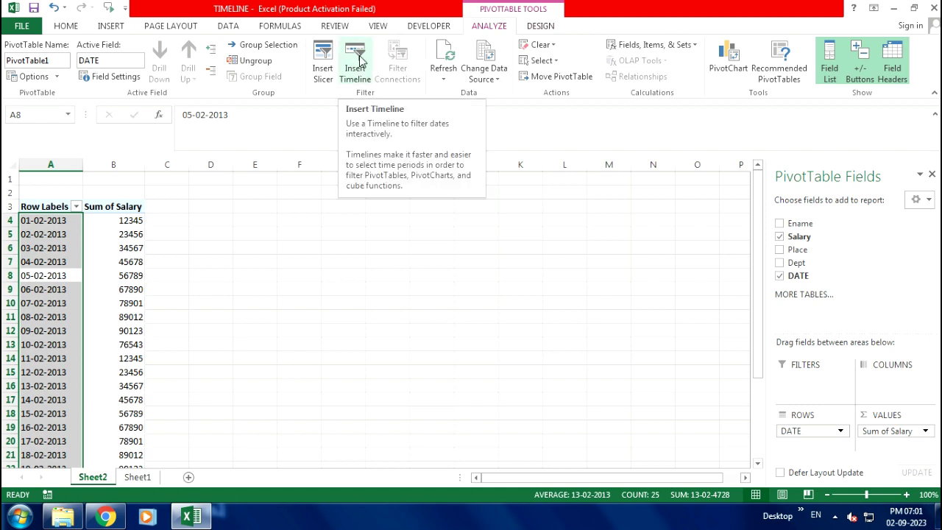
Step: Insert a timeline filter on the DATE field for the PivotTable
left_click(111, 26)
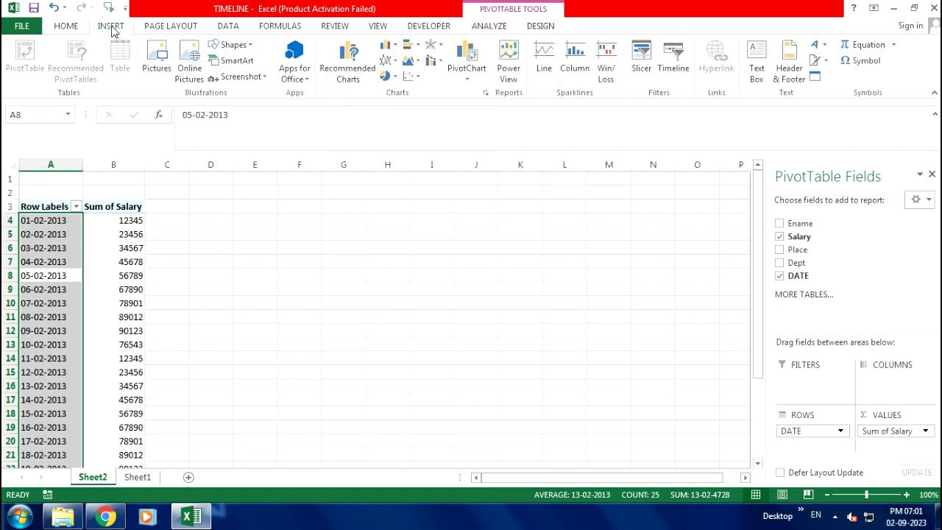
left_click(675, 70)
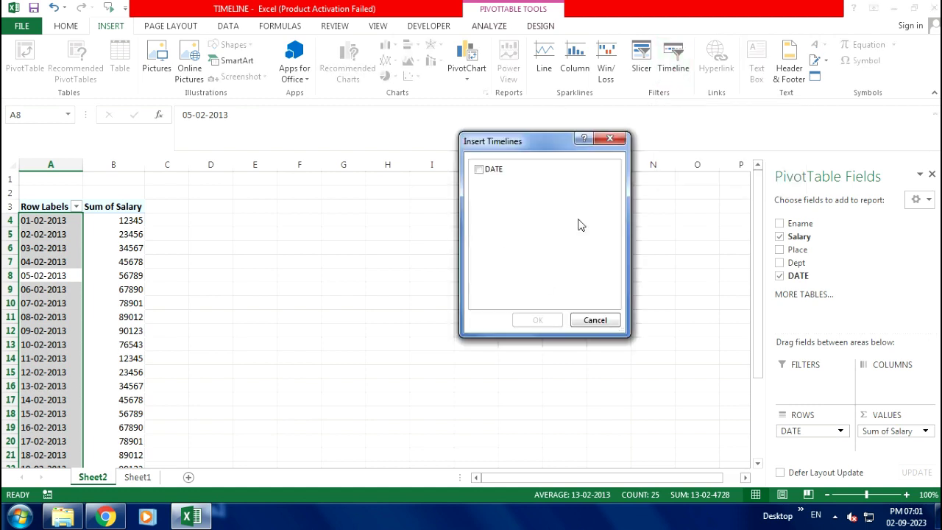
left_click(479, 172)
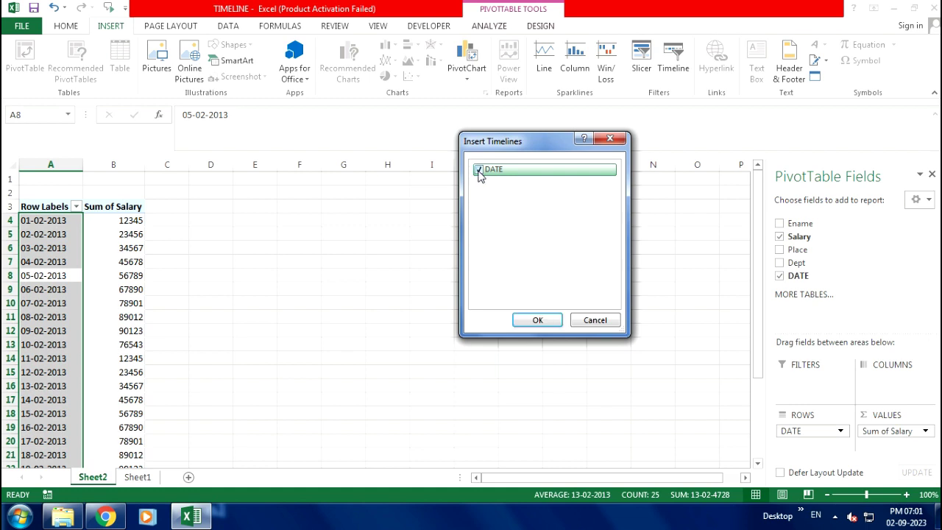
left_click(538, 320)
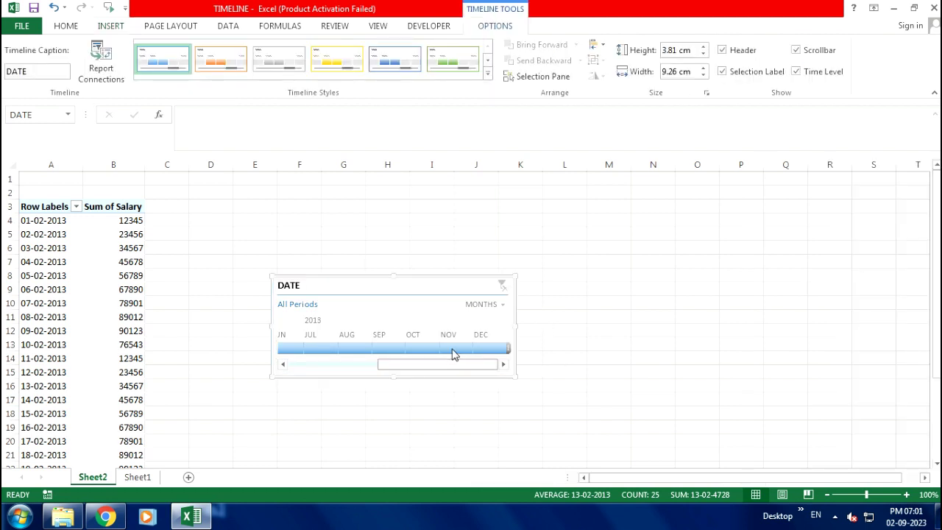
Step: Move the DATE timeline up beside the PivotTable's salary column
left_click_drag(447, 285, 392, 239)
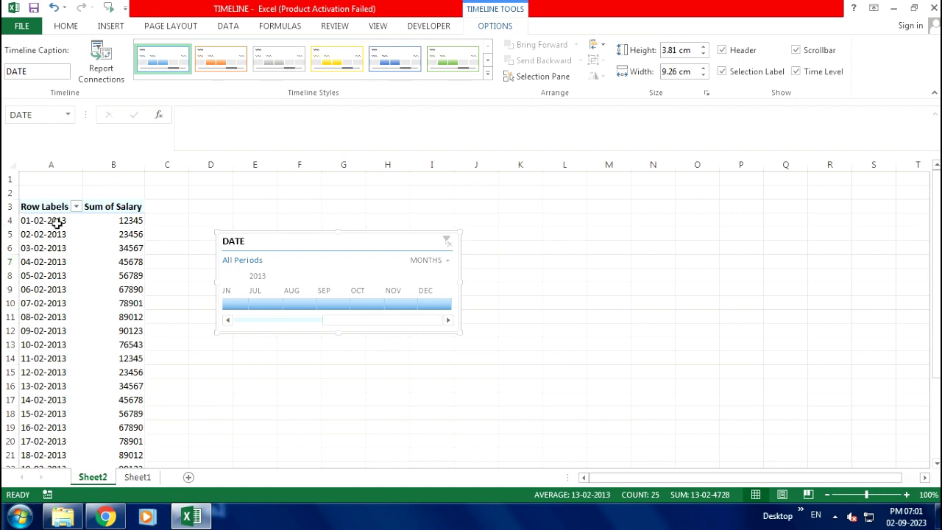
scroll(43, 390, "down", 2)
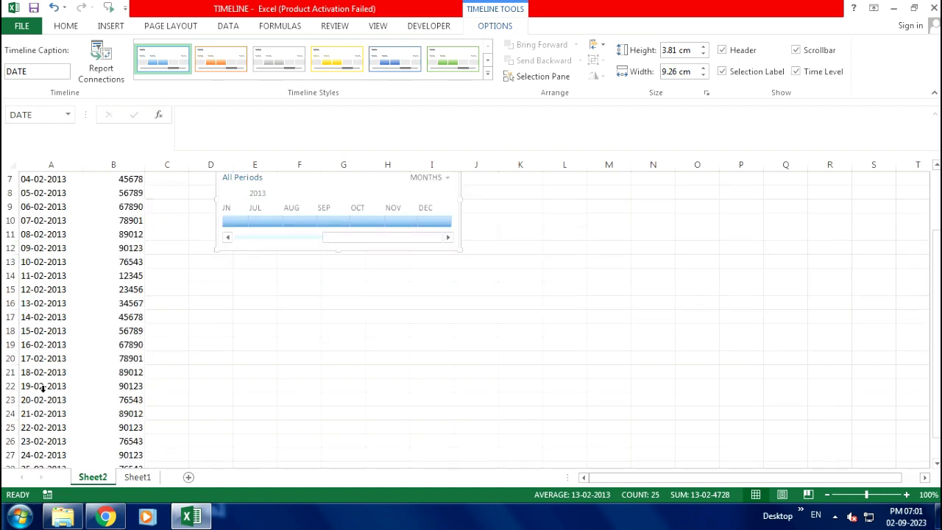
scroll(42, 400, "down", 5)
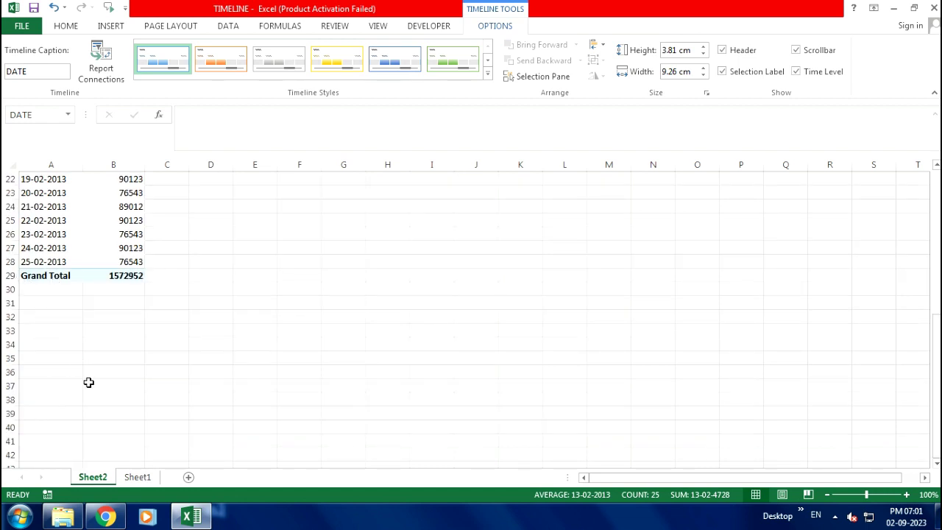
scroll(89, 381, "up", 3)
scroll(89, 380, "up", 4)
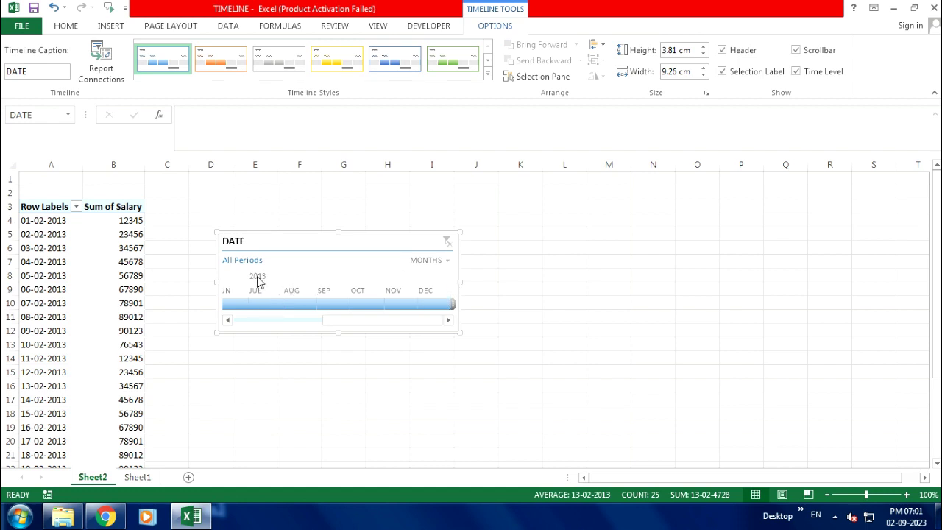
Step: Scroll the timeline through the months and filter the PivotTable to February 2013
left_click(228, 322)
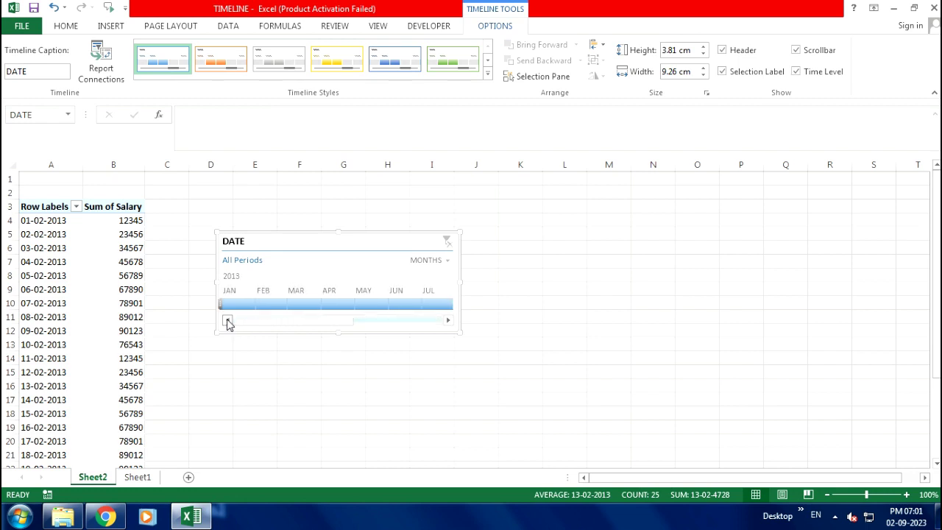
left_click(448, 321)
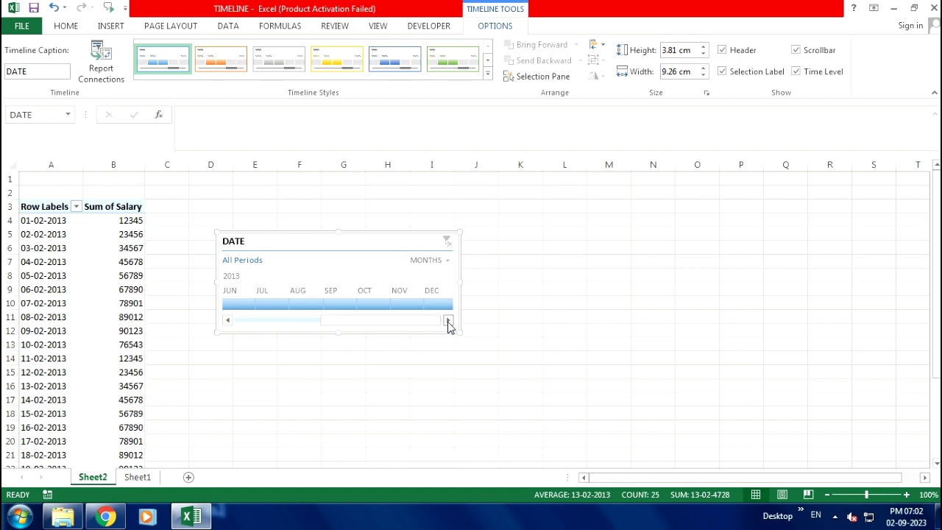
left_click(227, 322)
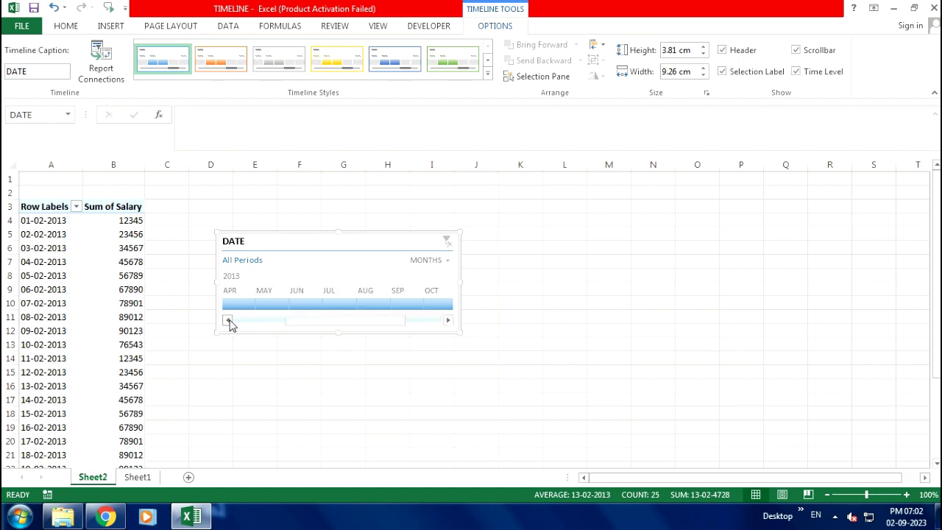
left_click(268, 304)
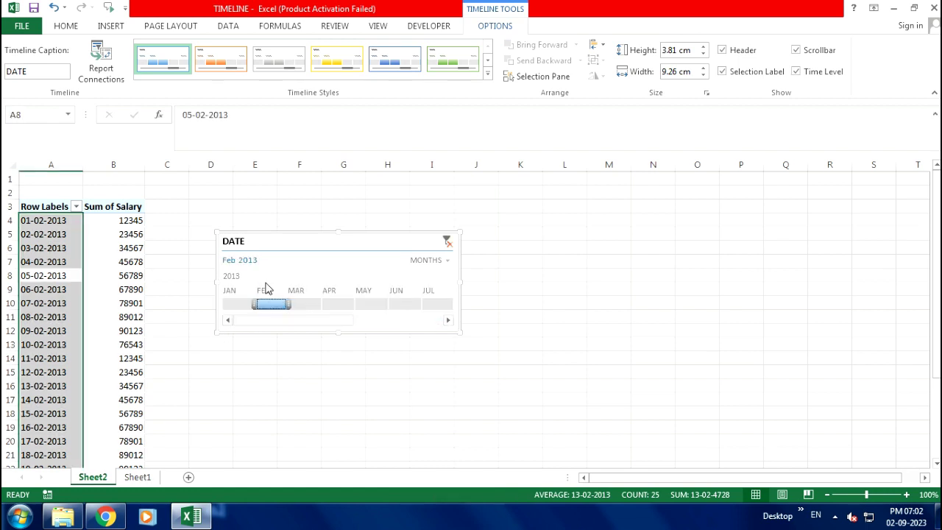
left_click(268, 309)
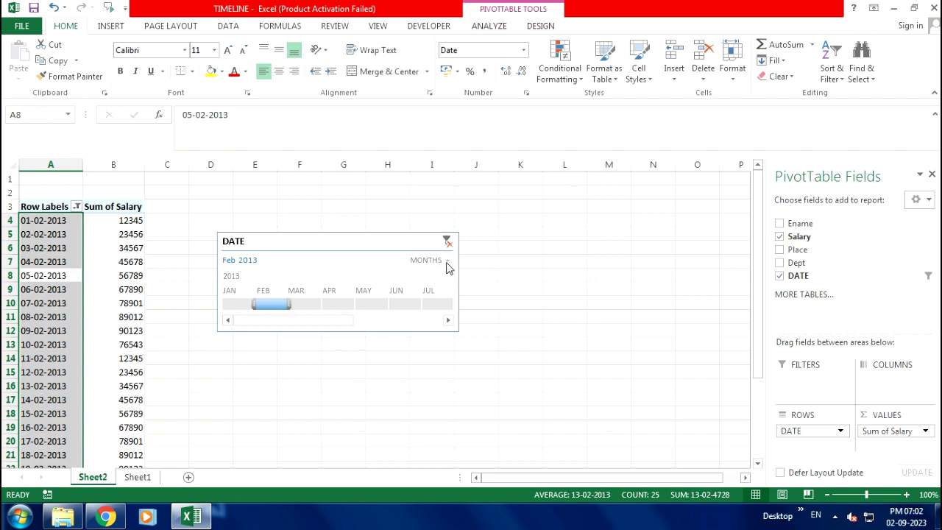
Step: Switch the timeline to days and try Feb 1, Feb 5, Feb 6, Jan 27, ending on Feb 1
left_click(447, 266)
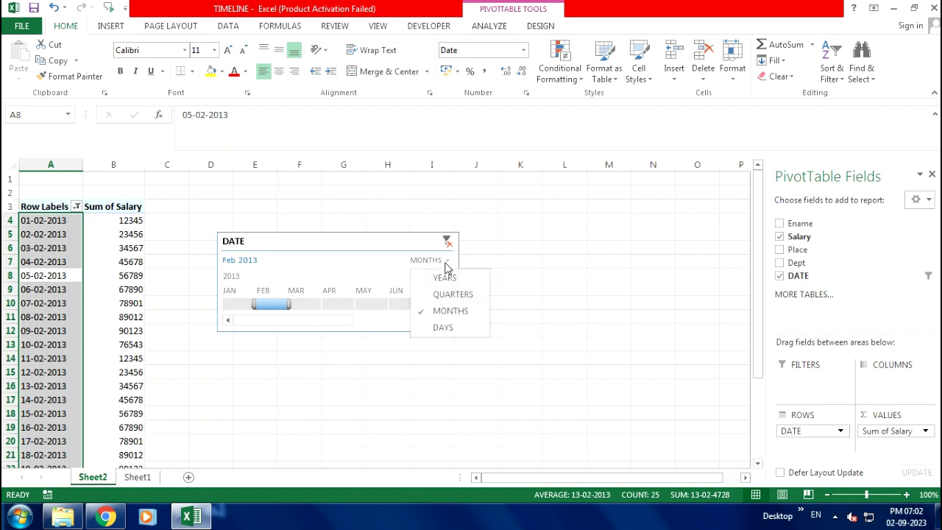
left_click(449, 330)
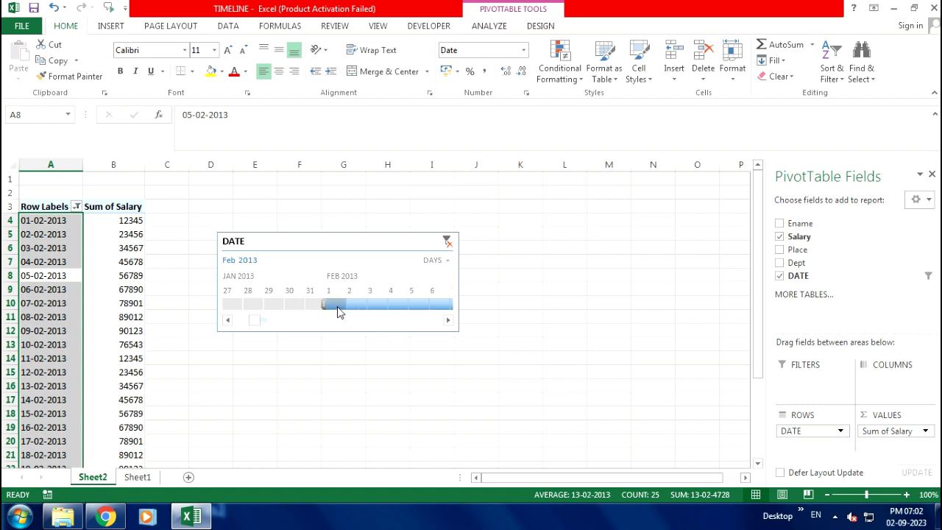
left_click(337, 307)
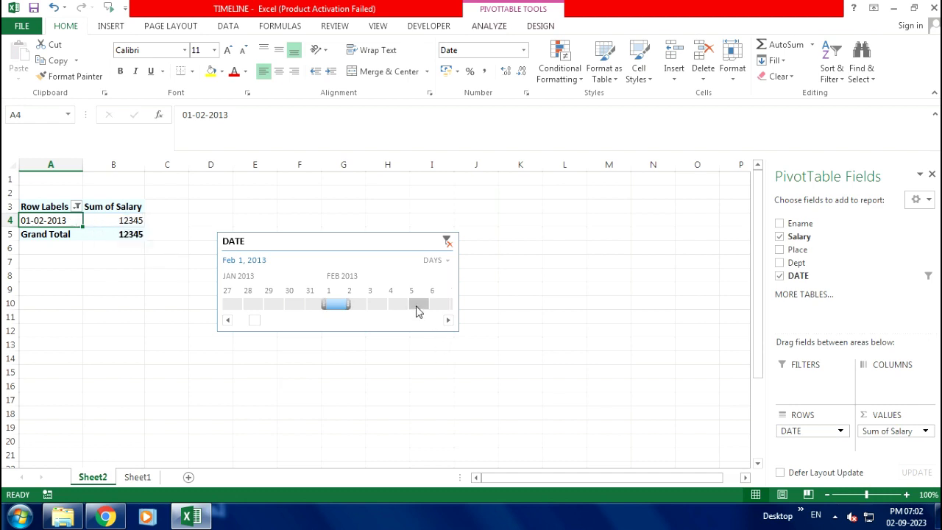
left_click(417, 305)
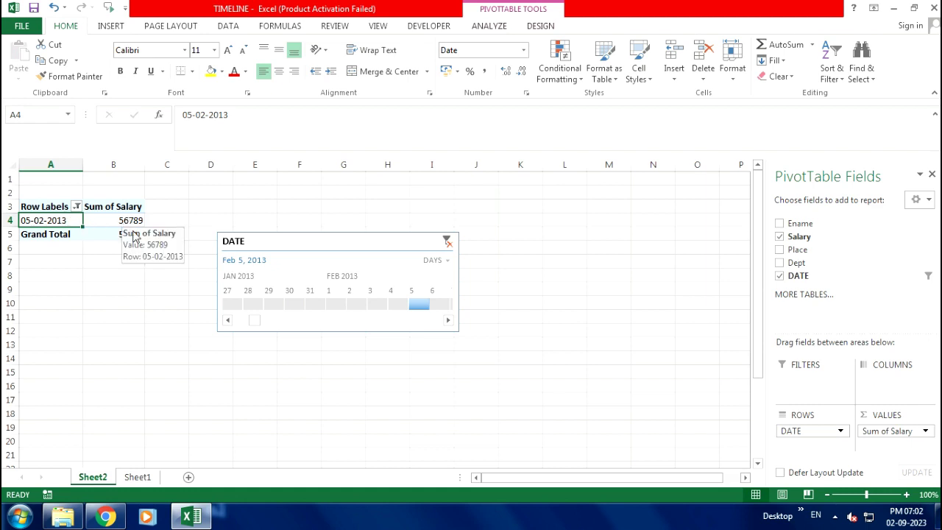
left_click(438, 305)
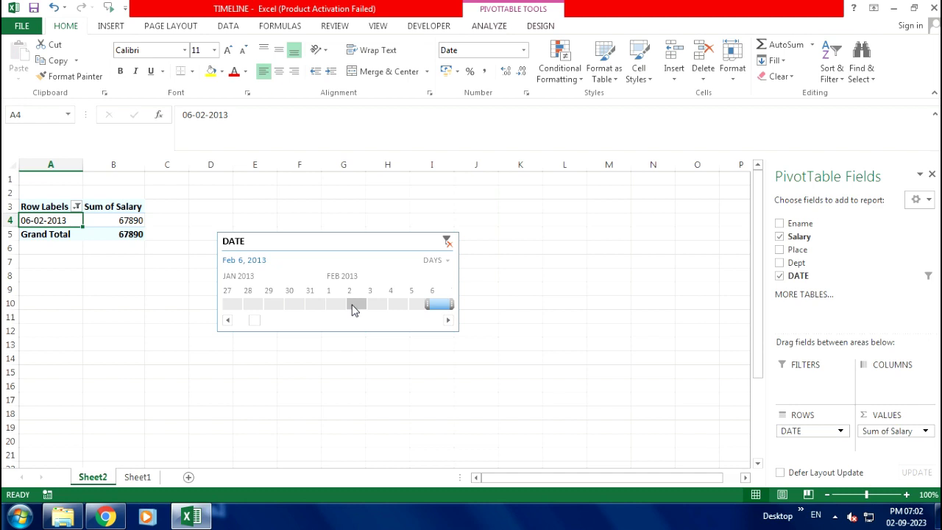
left_click(230, 305)
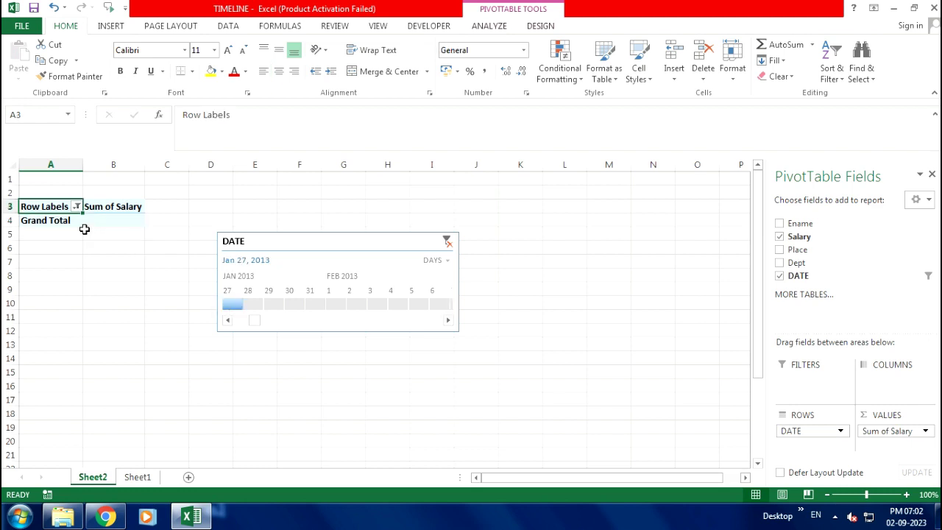
left_click(346, 308)
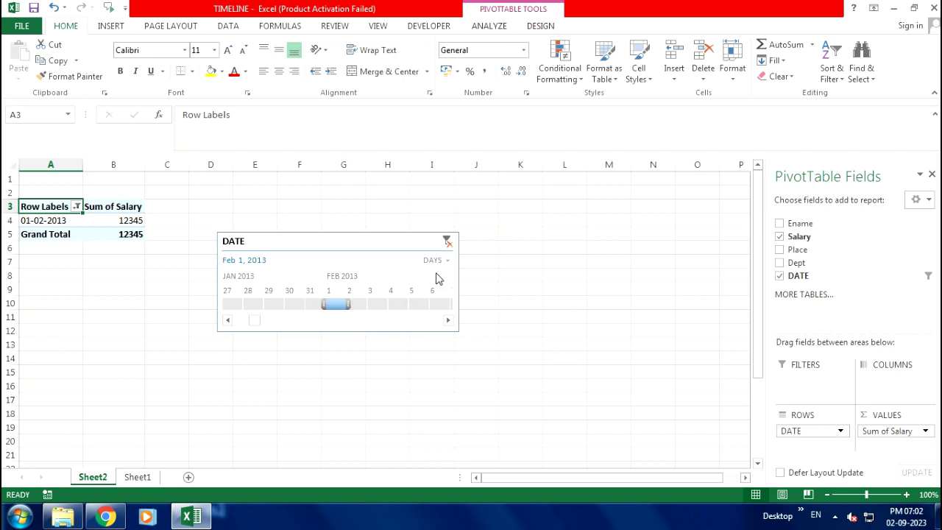
Step: Switch the timeline back to months and filter the PivotTable to August 2013
left_click(443, 264)
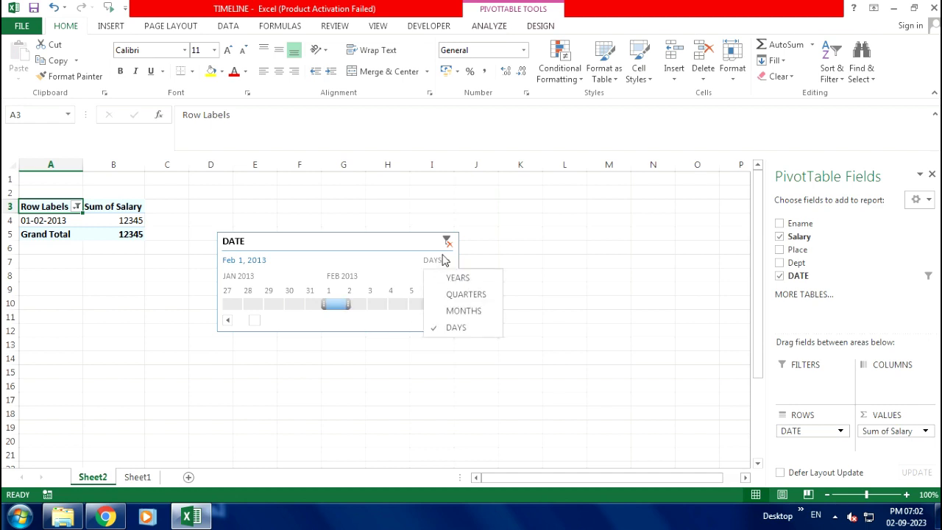
left_click(458, 311)
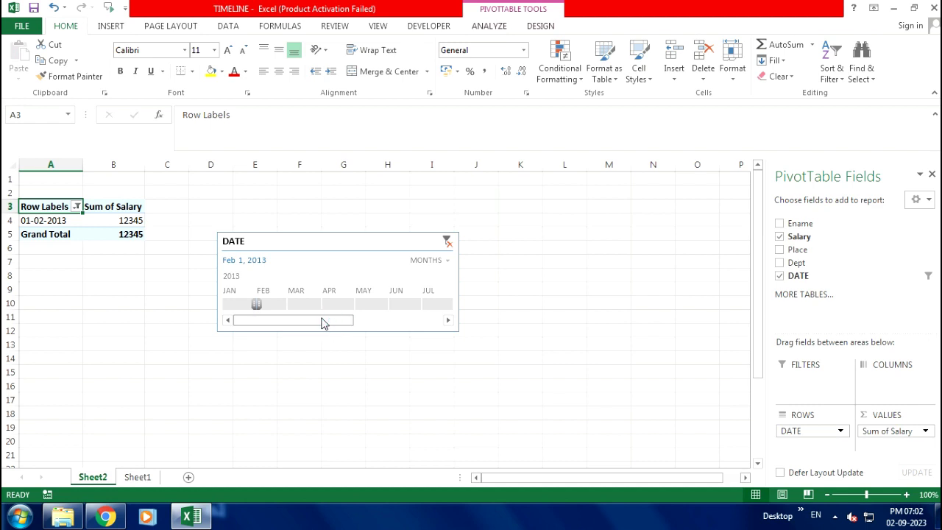
left_click_drag(323, 322, 360, 324)
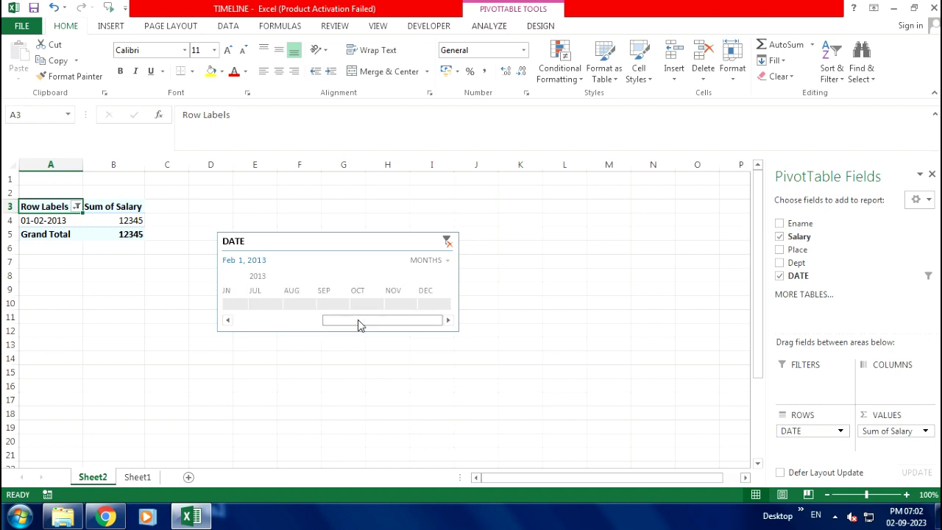
left_click(294, 308)
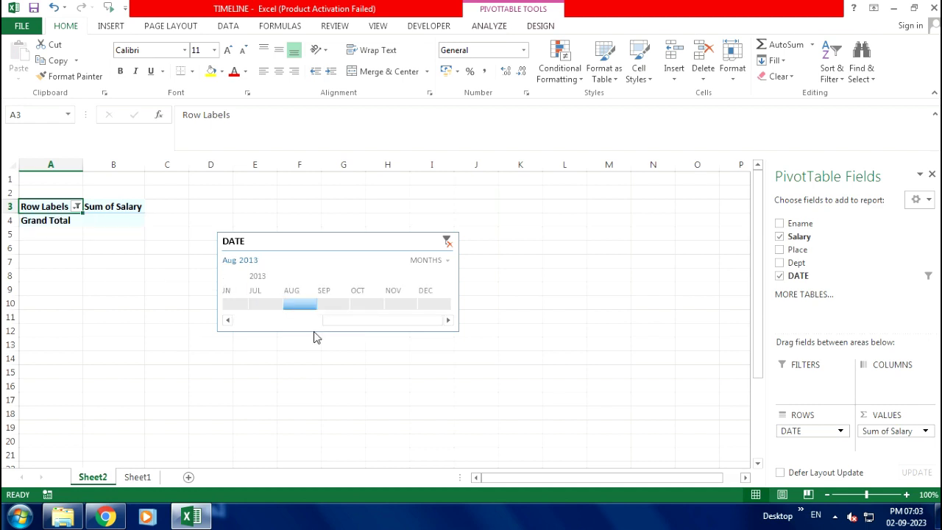
Step: Filter to February, then March 2013, leaving only an empty Grand Total
left_click(315, 322)
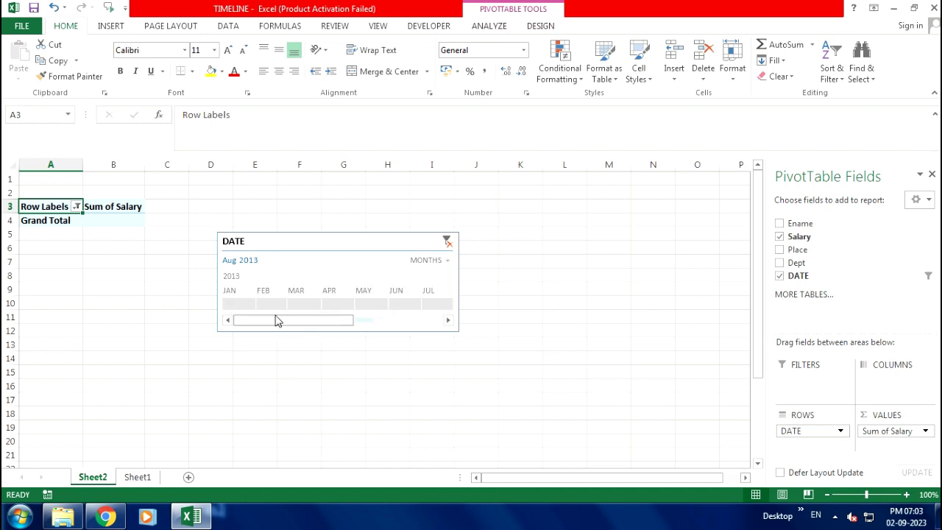
left_click(270, 307)
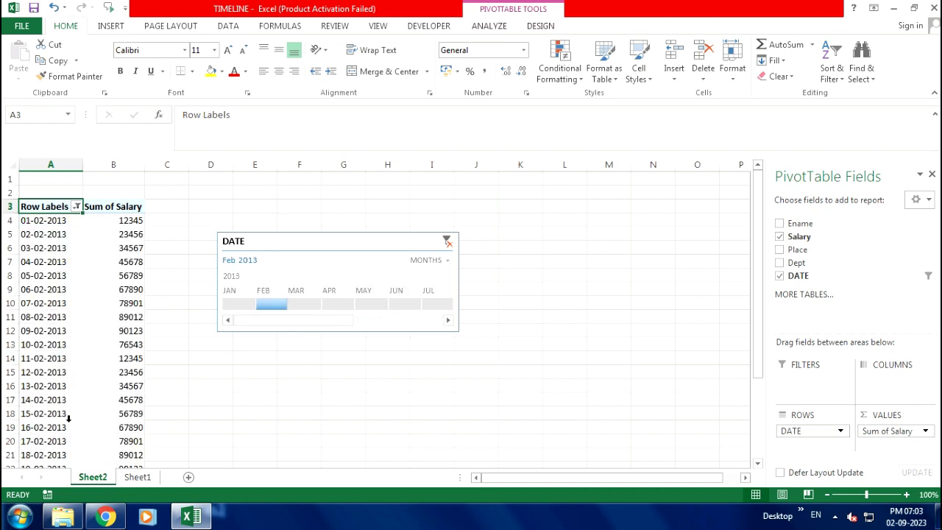
left_click(309, 305)
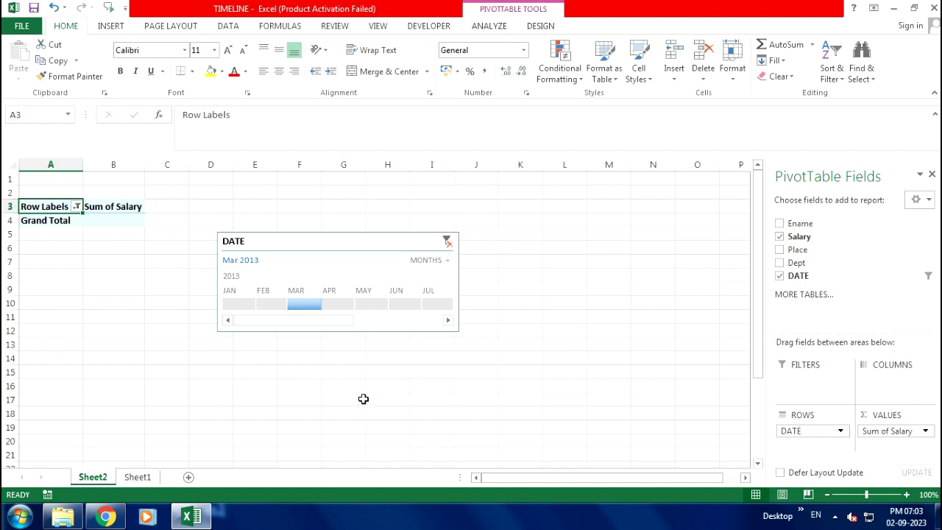
mouse_move(304, 304)
left_click(438, 261)
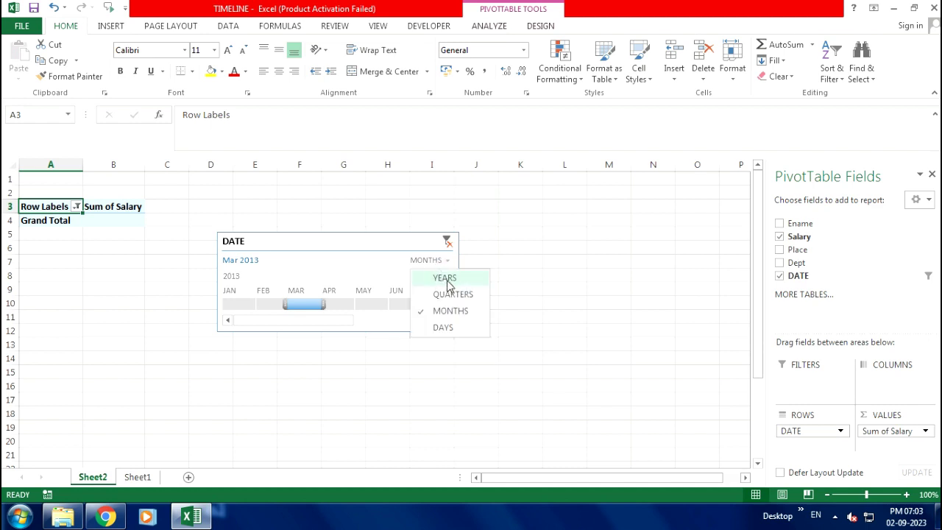
Step: Switch the timeline to years and select 2013 so every February salary reappears
left_click(445, 280)
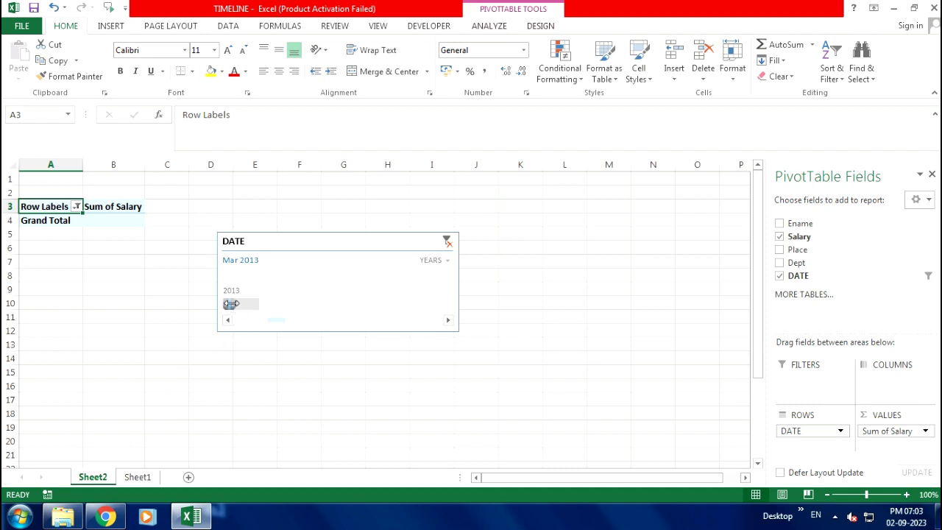
left_click(243, 305)
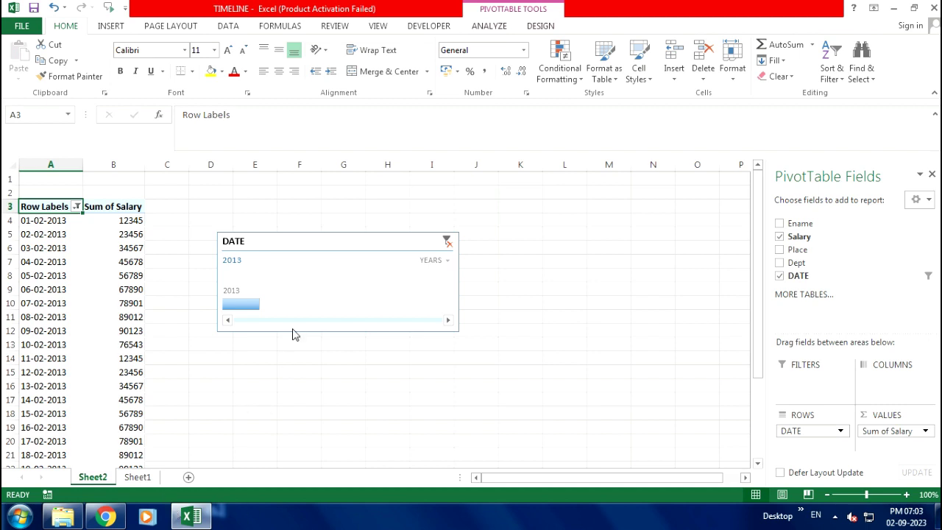
left_click(434, 261)
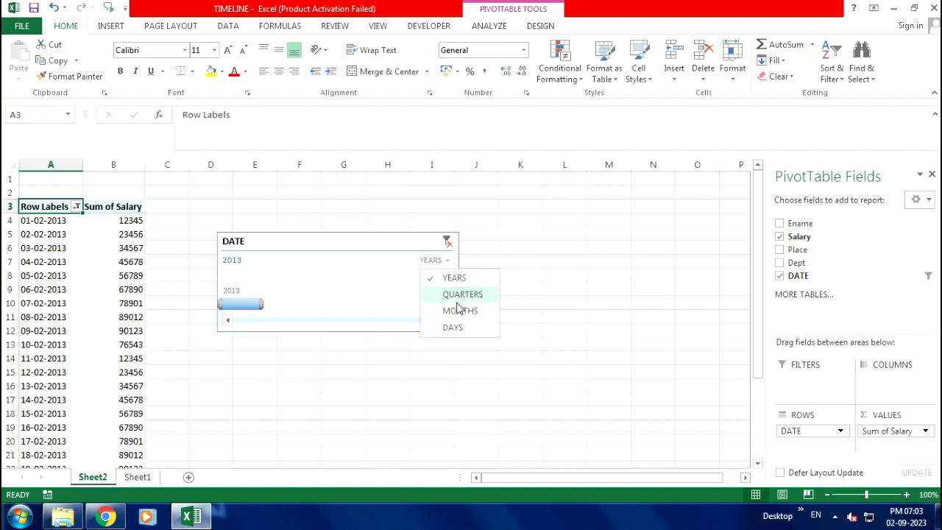
Step: Switch the DATE timeline to DAYS and scroll it to early February 2013
left_click(452, 326)
left_click(74, 262)
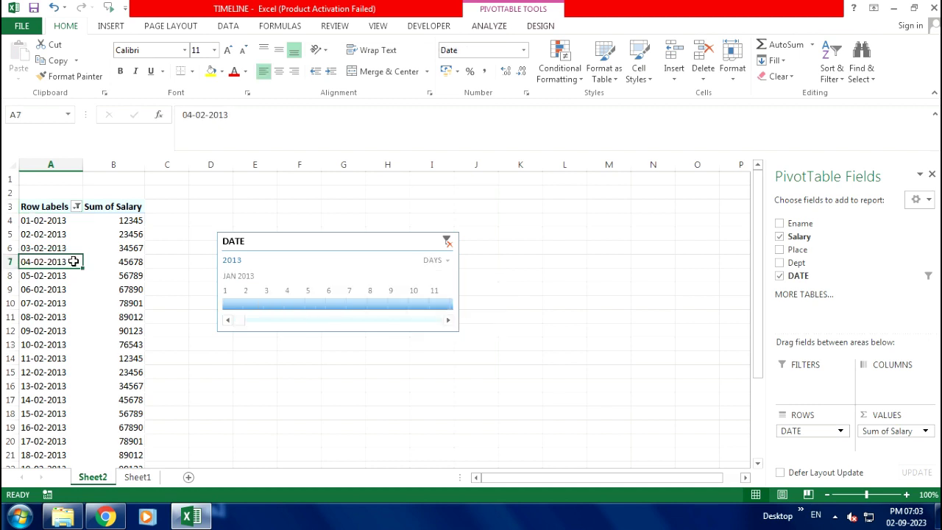
left_click_drag(242, 319, 248, 318)
left_click(449, 321)
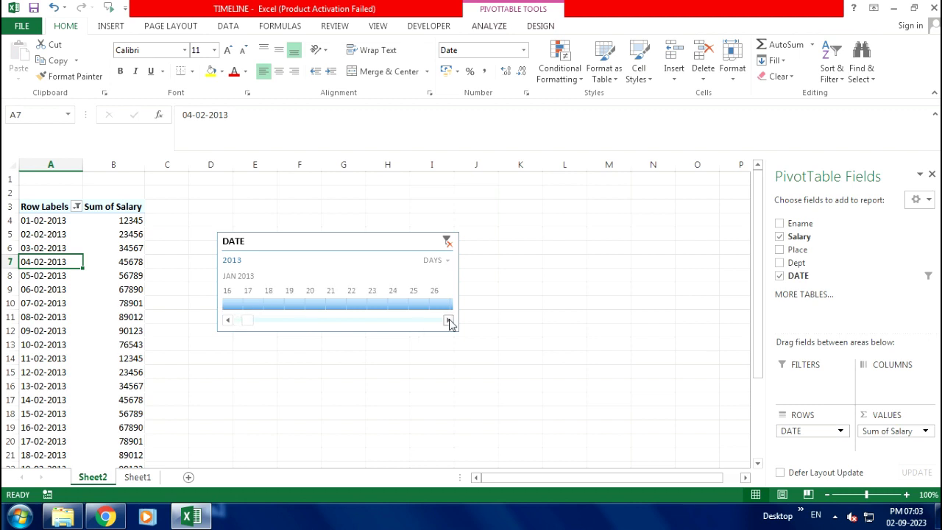
left_click(448, 321)
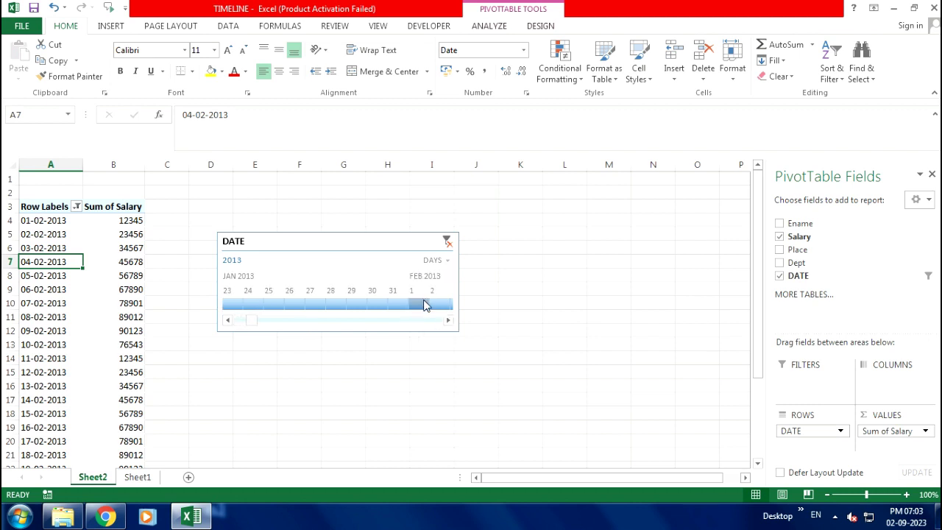
Step: Filter the PivotTable to 2 Feb 2013 and check its Sum of Salary of 23456
left_click(433, 298)
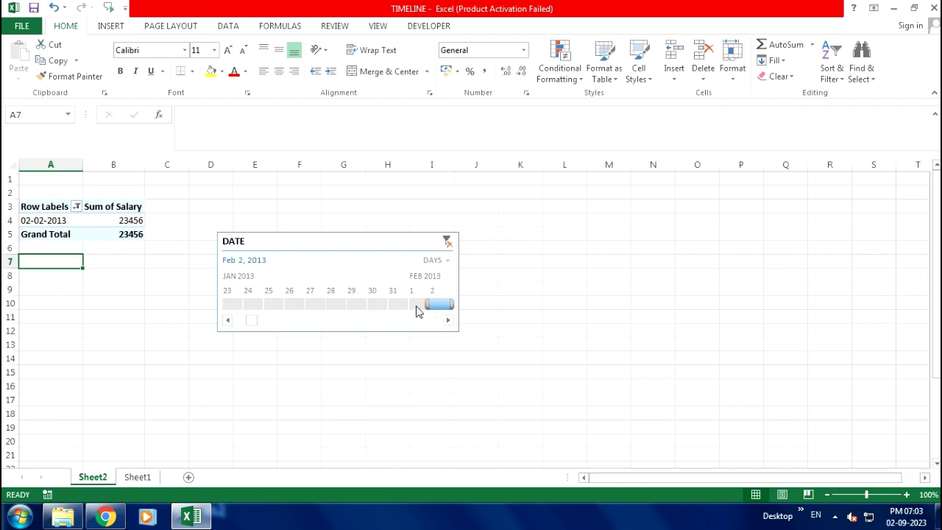
left_click(412, 302)
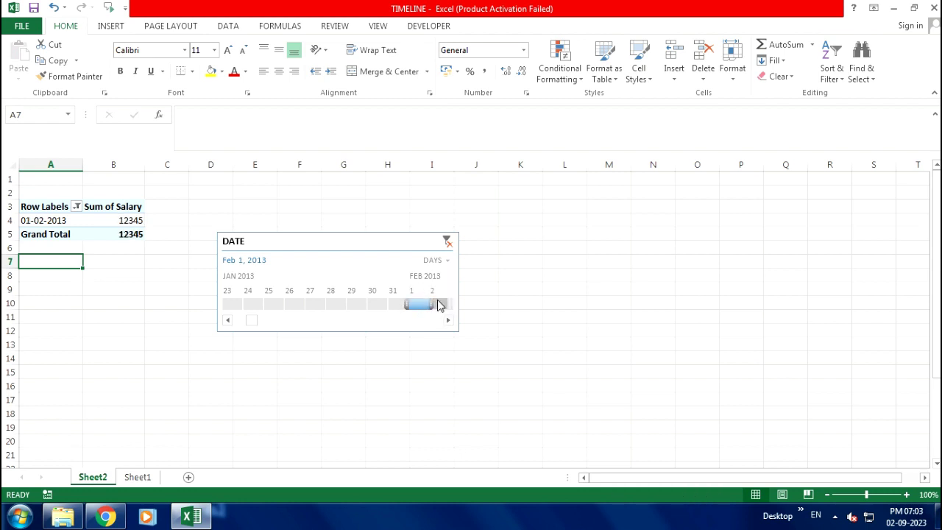
left_click(439, 305)
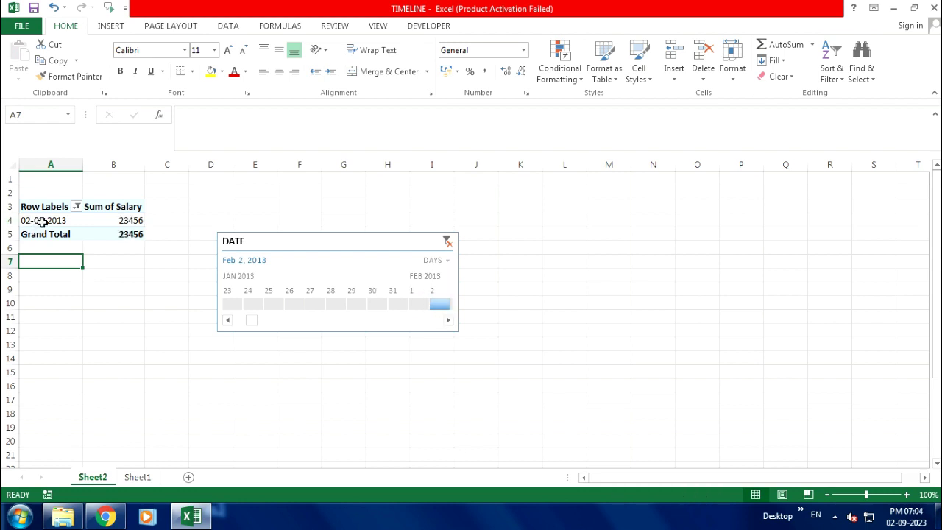
left_click(125, 220)
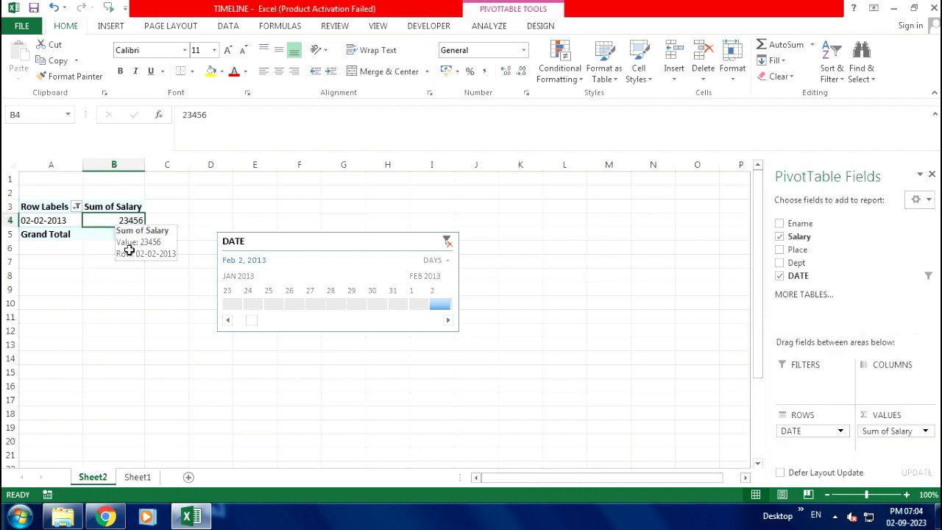